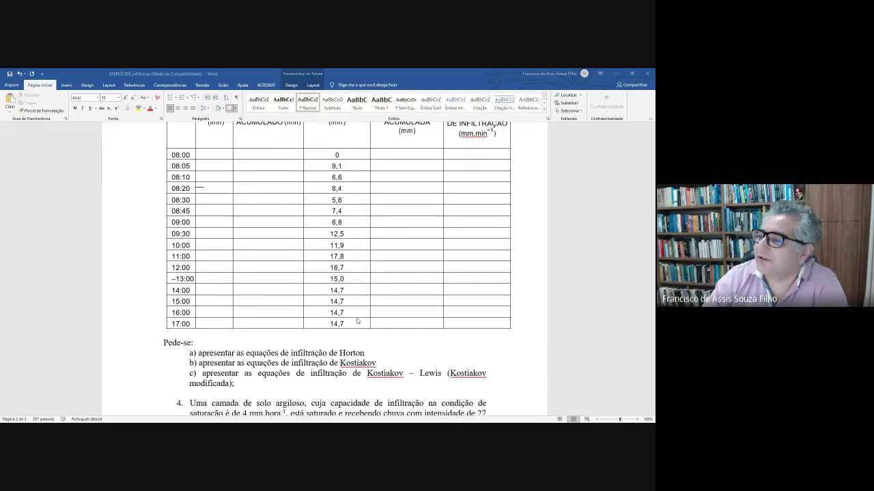
Review the Horton_exercicio sheet's accumulated time and infiltration columns and the cumulative infiltration formulas in I8:I11.
scroll(356, 321, up, 3)
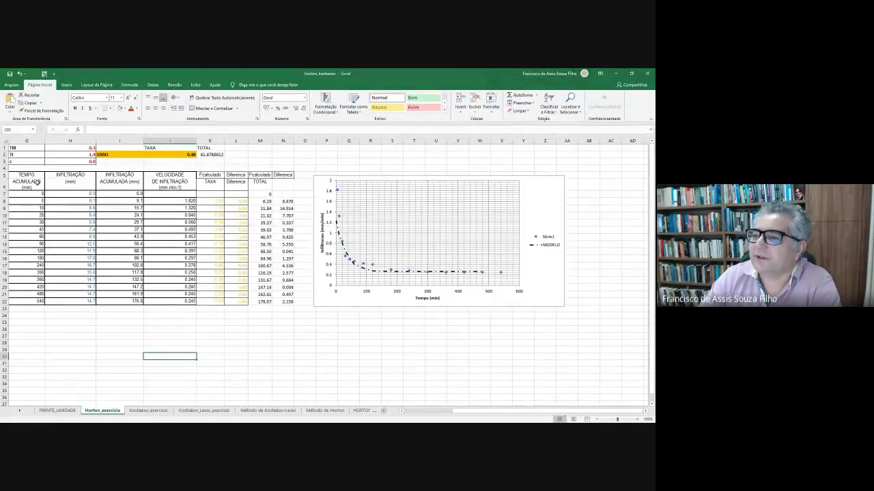
drag(38, 182, 32, 303)
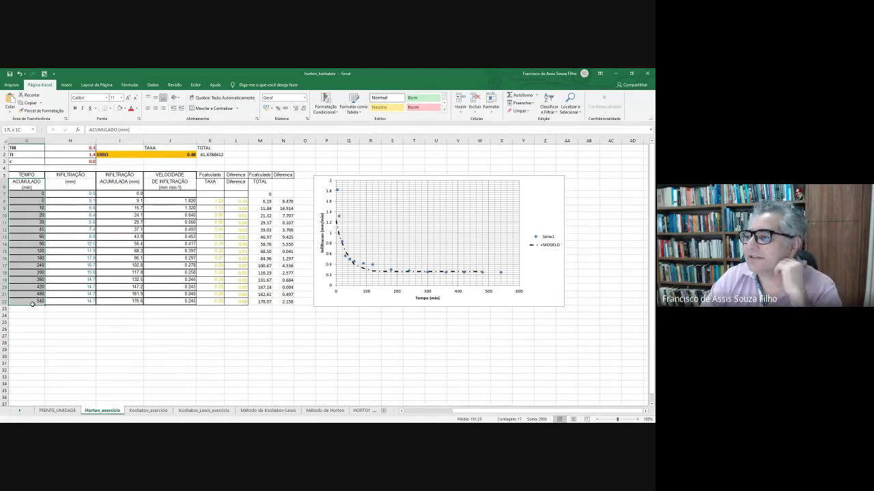
drag(32, 304, 32, 304)
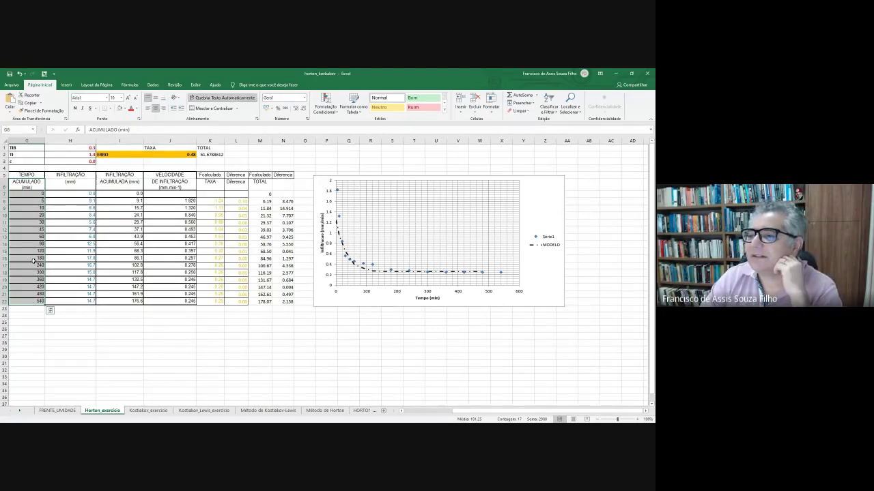
click(42, 310)
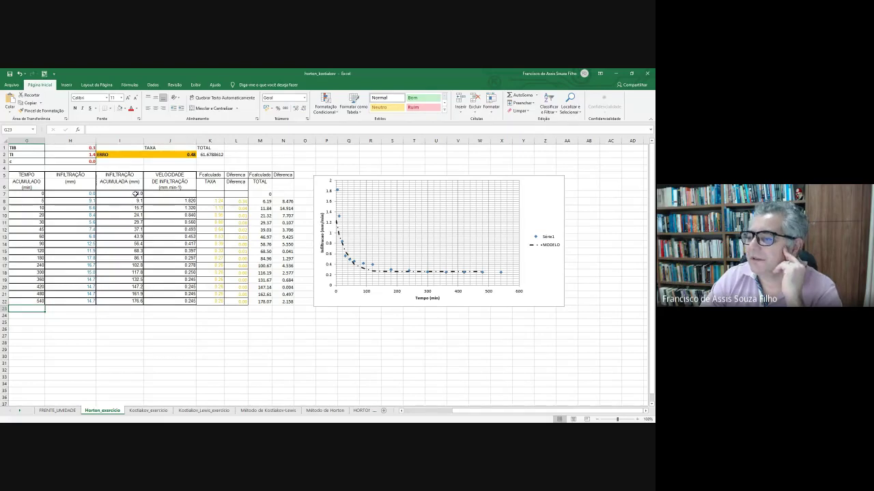
drag(83, 195, 85, 301)
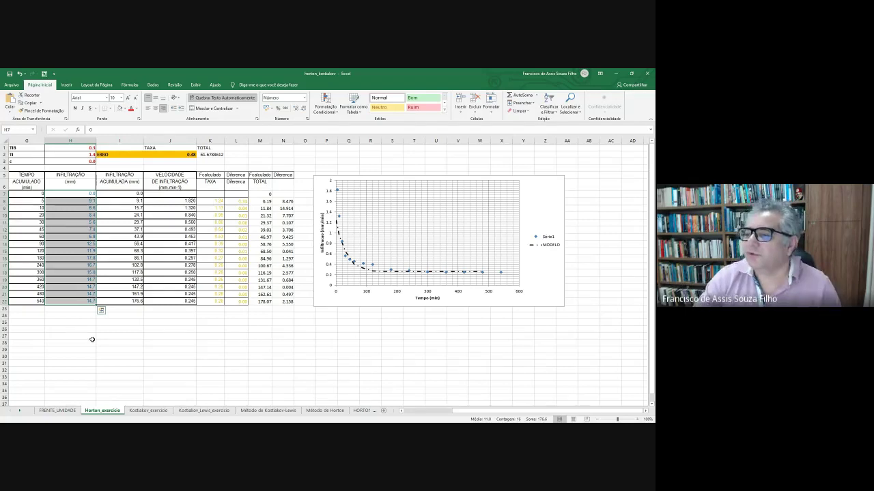
click(136, 193)
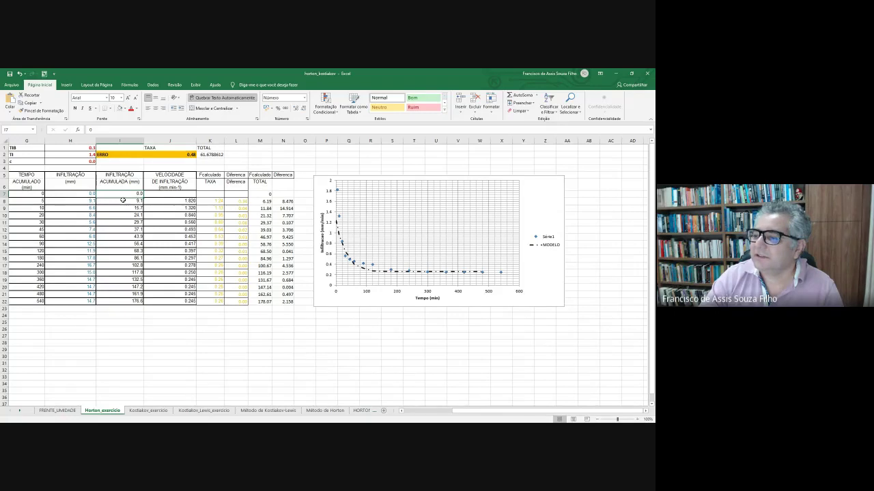
click(120, 201)
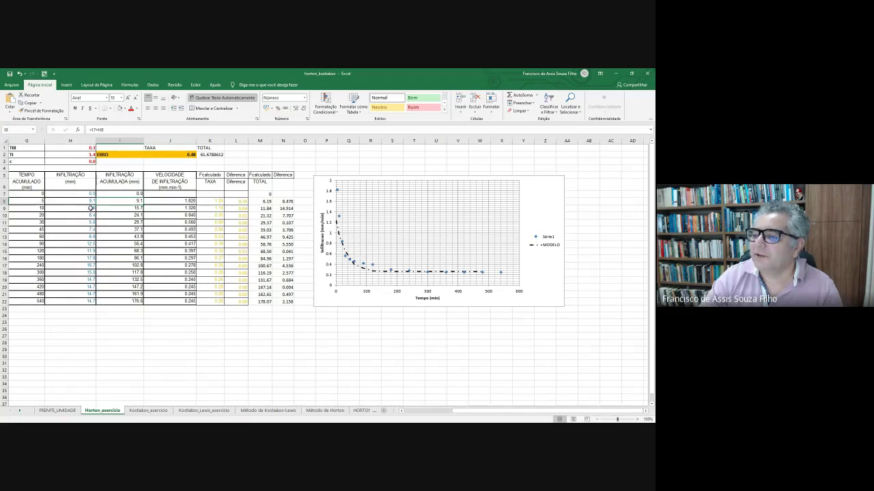
click(138, 208)
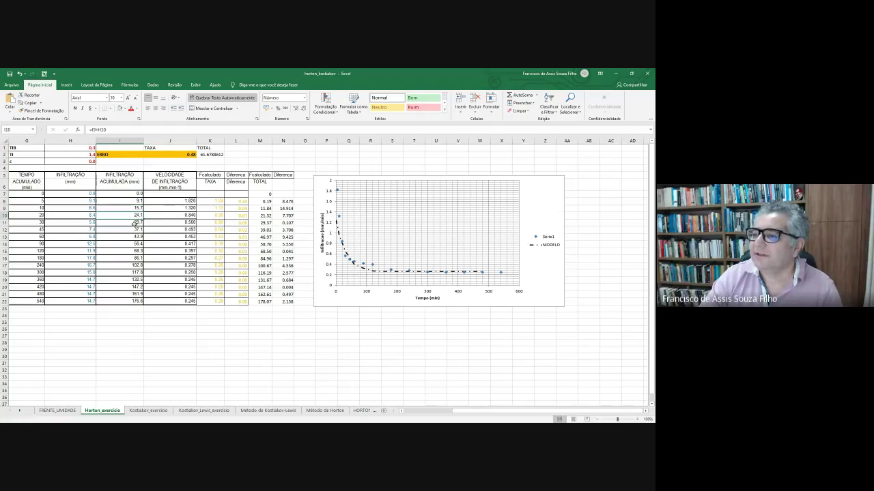
click(135, 223)
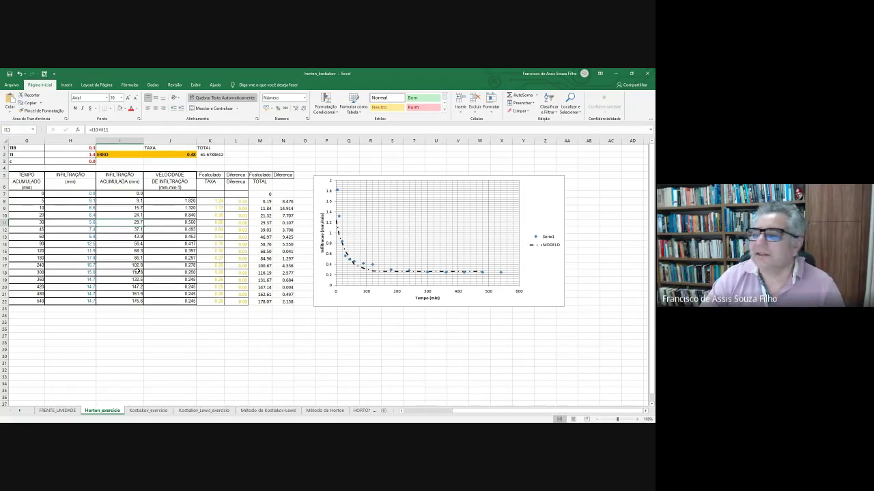
Examine the infiltration velocity formulas in J8:J11 and compare the observed rates with the Horton formula in K8 and the chart.
click(188, 200)
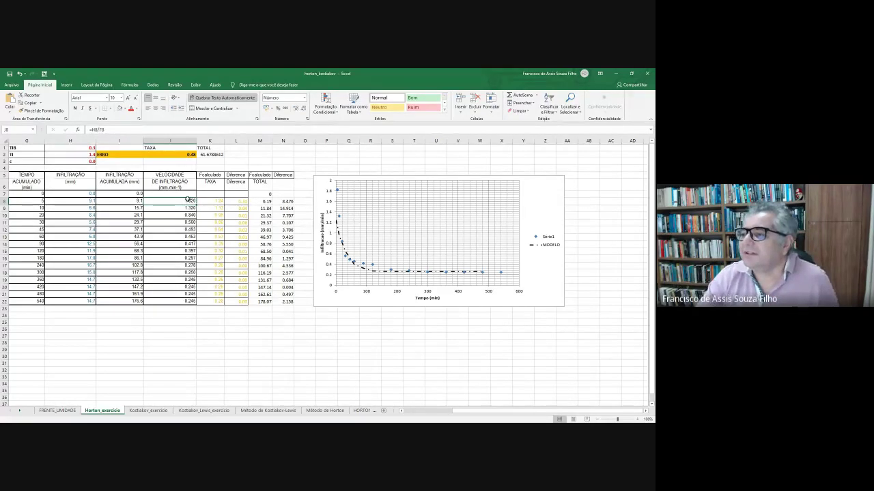
key(Down)
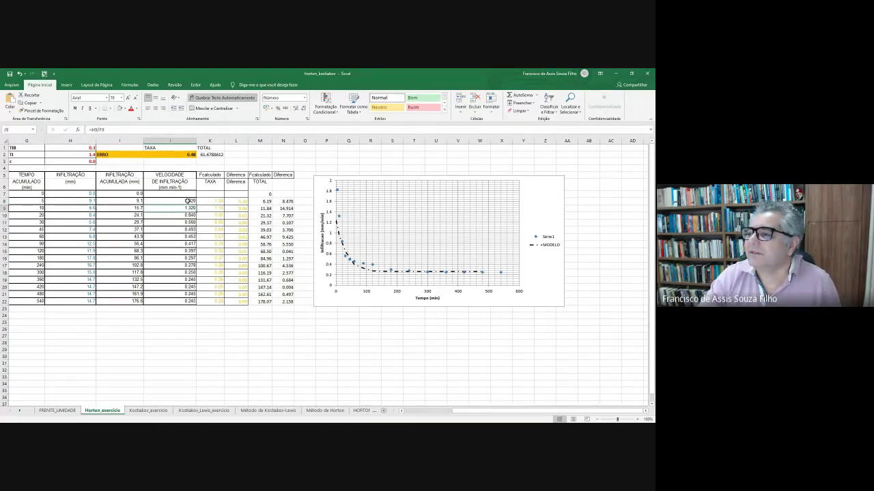
click(189, 201)
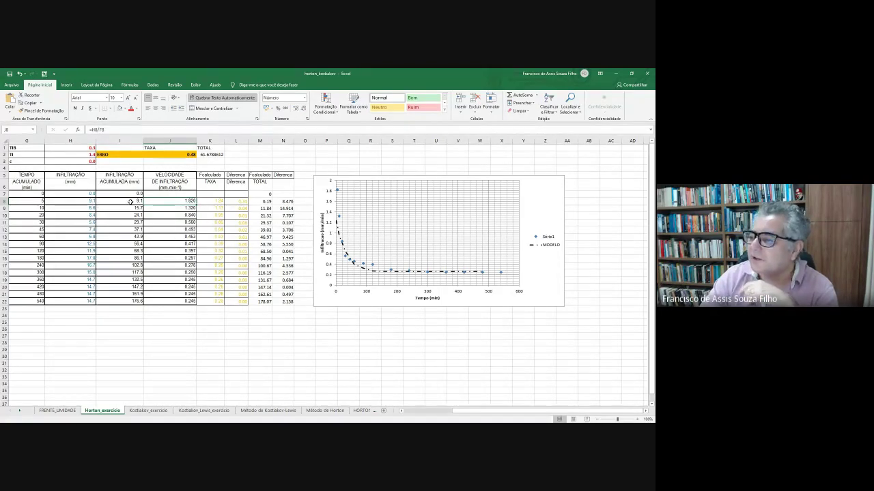
click(174, 222)
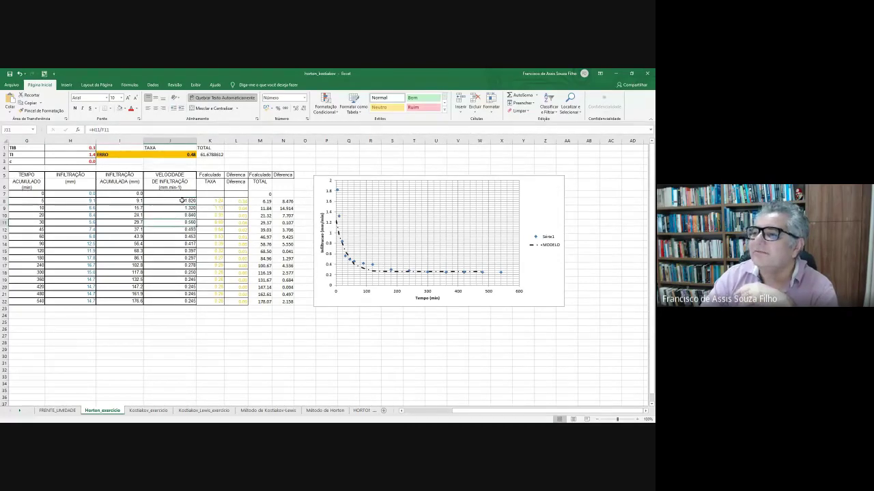
click(183, 200)
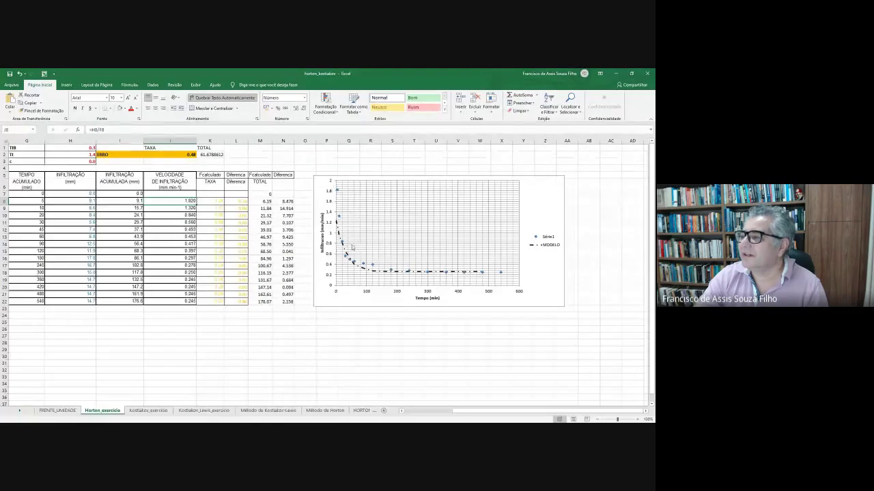
click(215, 203)
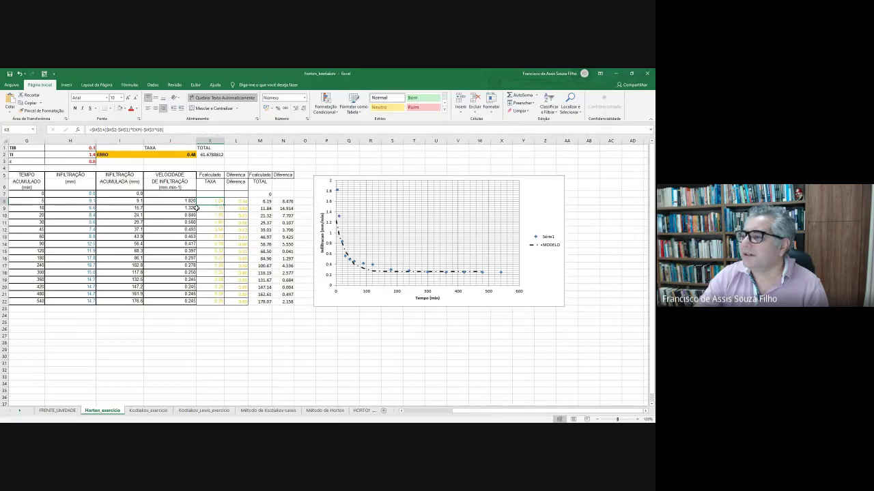
click(187, 204)
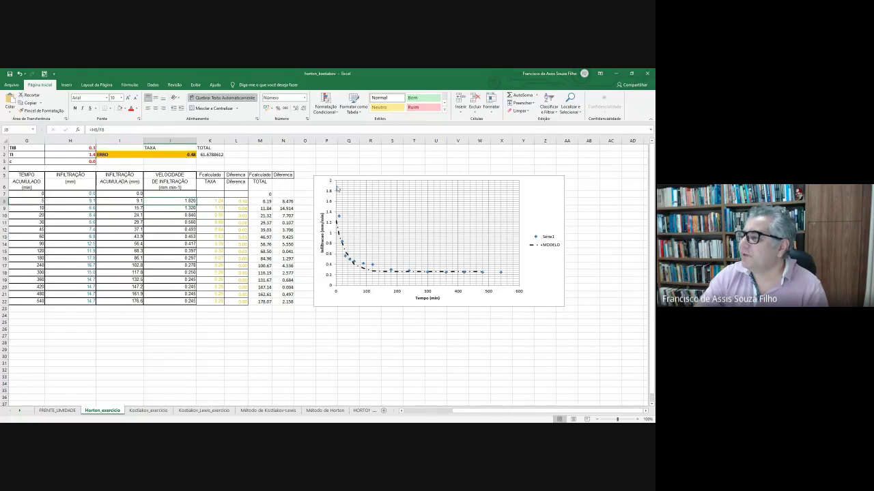
click(465, 273)
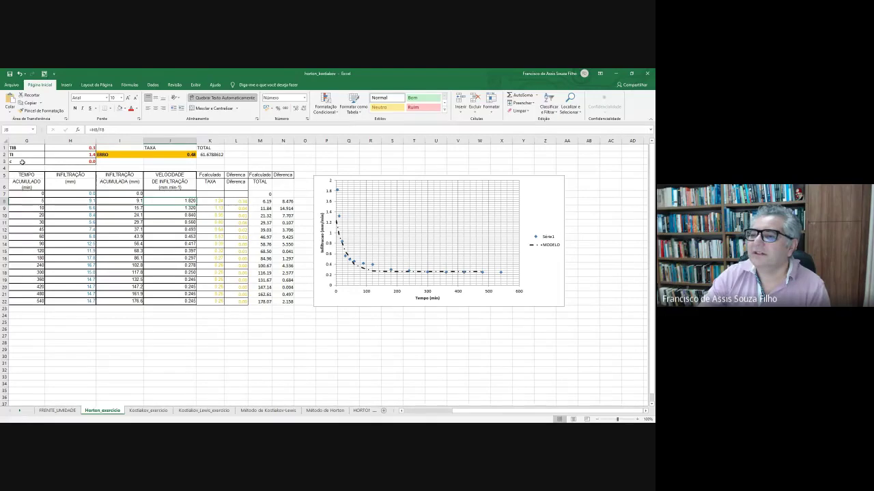
Show the Horton parameter c in H3 with five decimal places.
drag(87, 161, 82, 148)
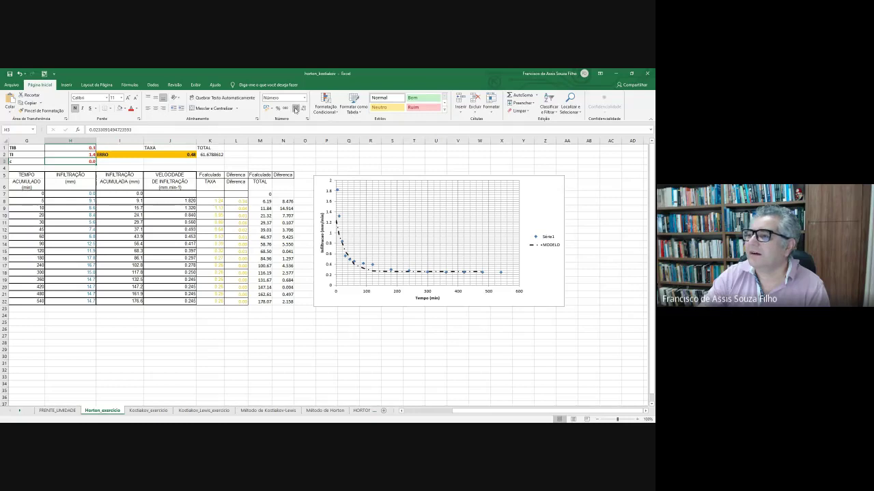
click(293, 110)
click(294, 110)
click(294, 110)
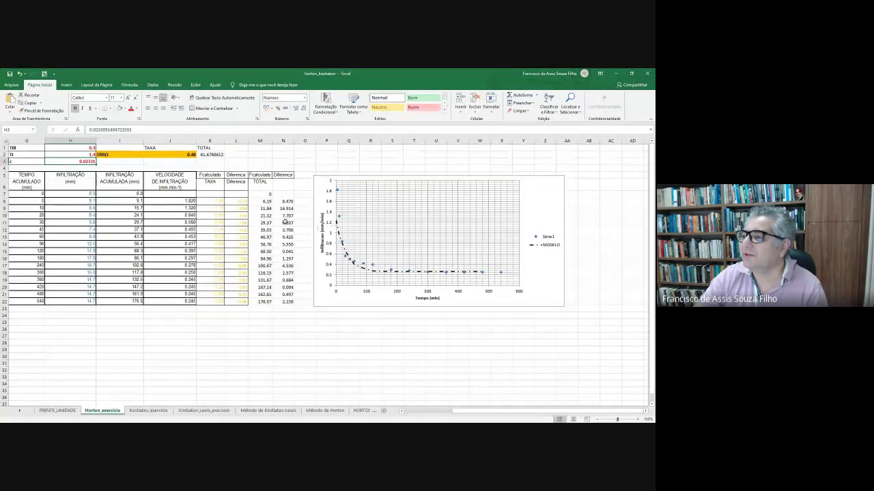
Inspect the Horton rate formula in K8 and the squared-difference formulas in L8 and L9.
click(216, 201)
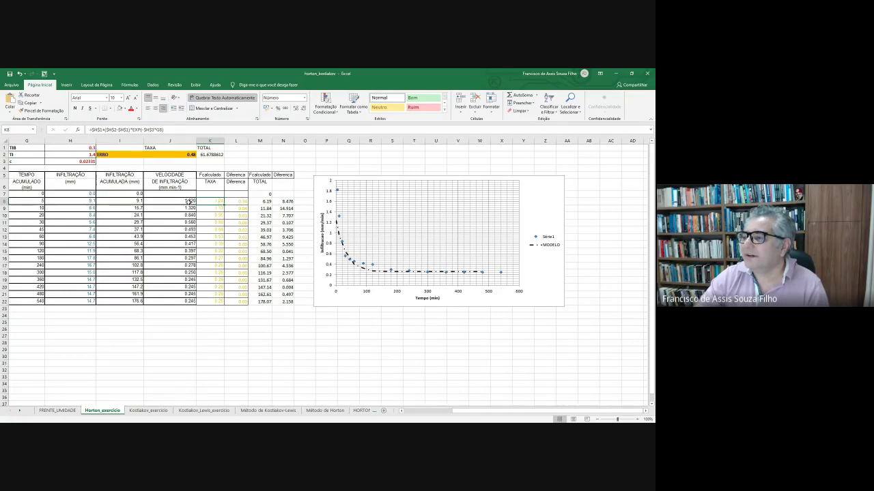
click(237, 202)
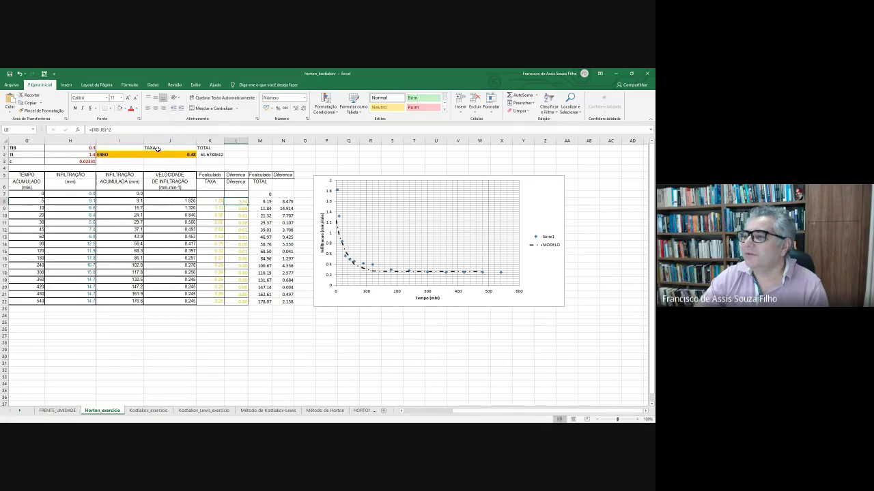
key(ctrl+shift+Down)
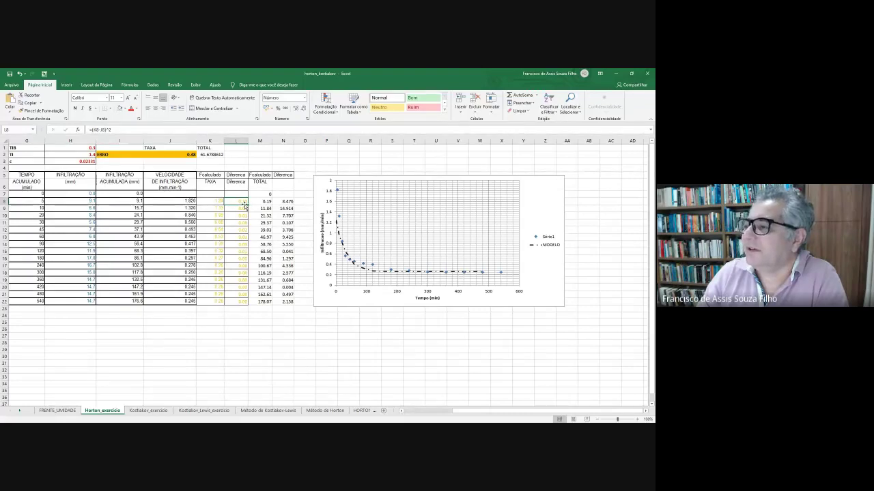
click(243, 208)
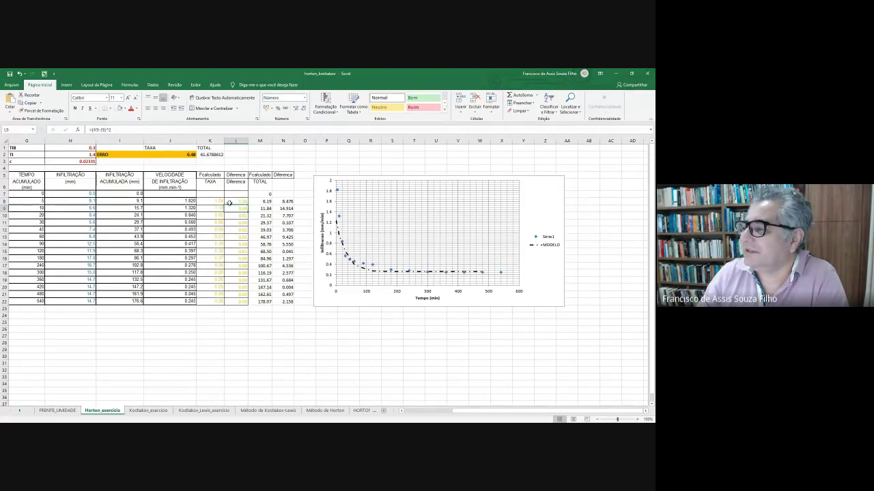
Make the calculated rates and differences in K8:L22 bold and change their font colour to dark orange.
drag(216, 201, 239, 301)
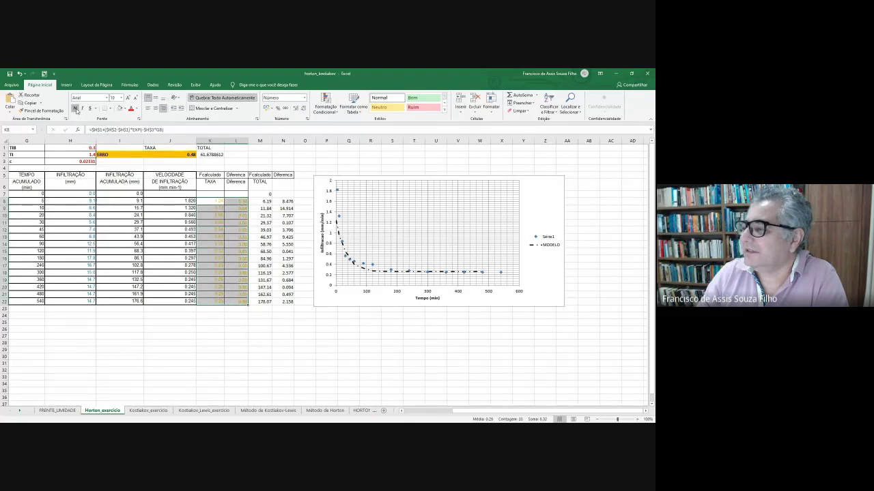
click(219, 171)
click(219, 167)
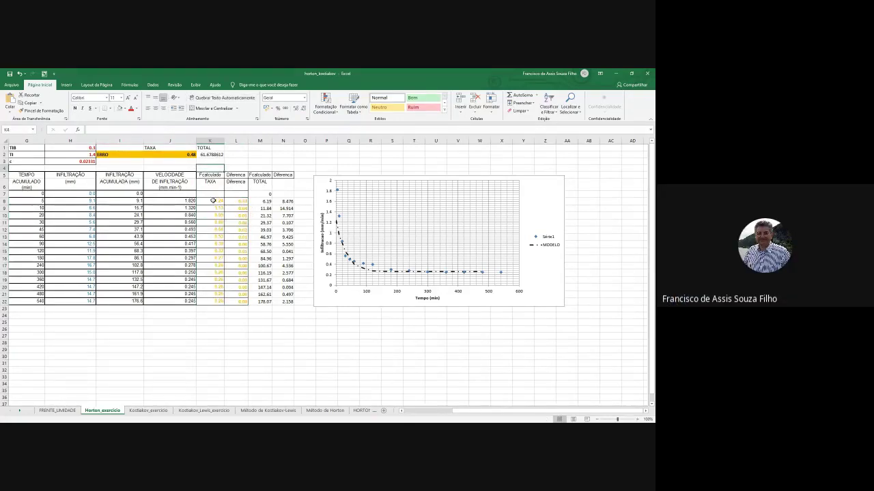
drag(213, 200, 239, 301)
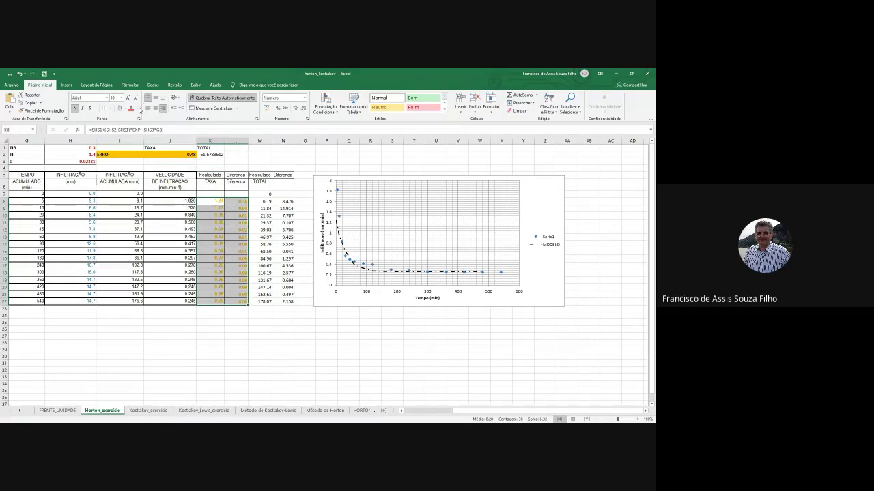
click(139, 109)
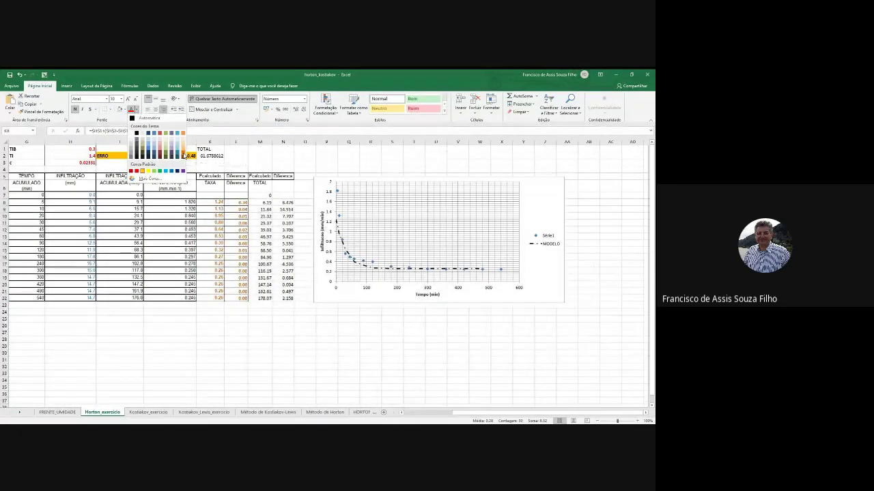
click(183, 156)
click(348, 169)
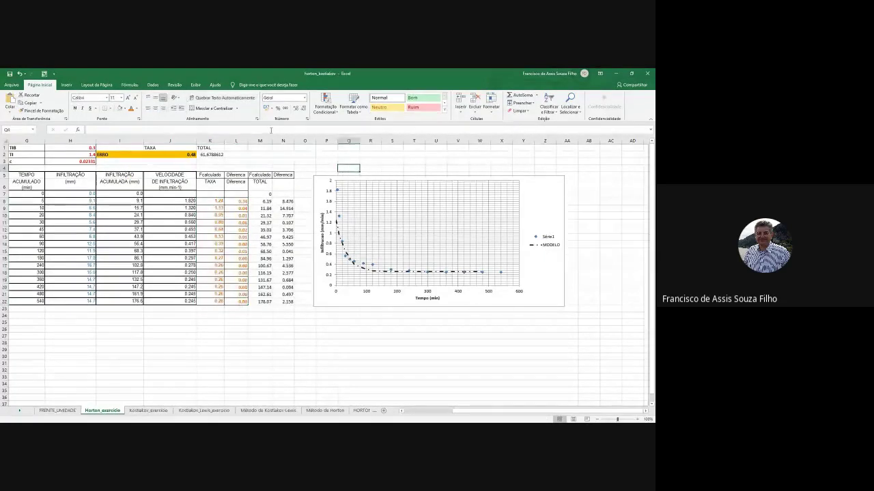
Inspect the squared-difference and error-sum formulas, open the Solver for error cell J2, and highlight the parameters in H1:H3.
click(237, 202)
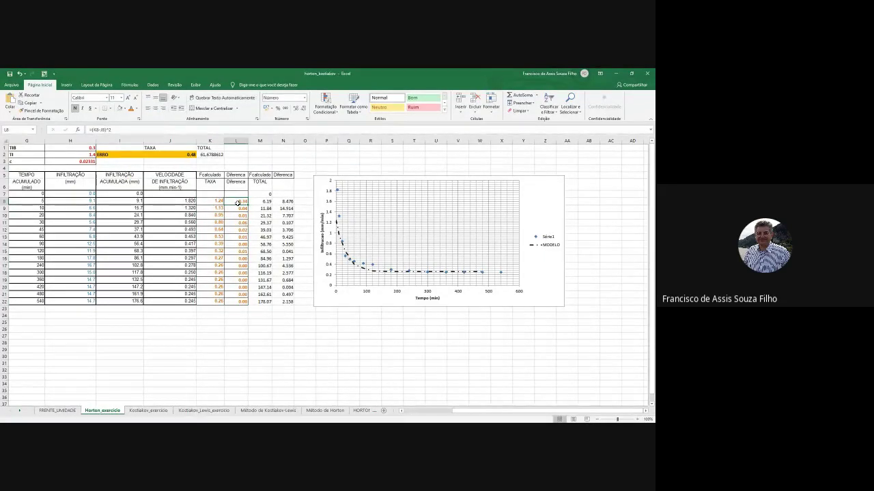
click(217, 156)
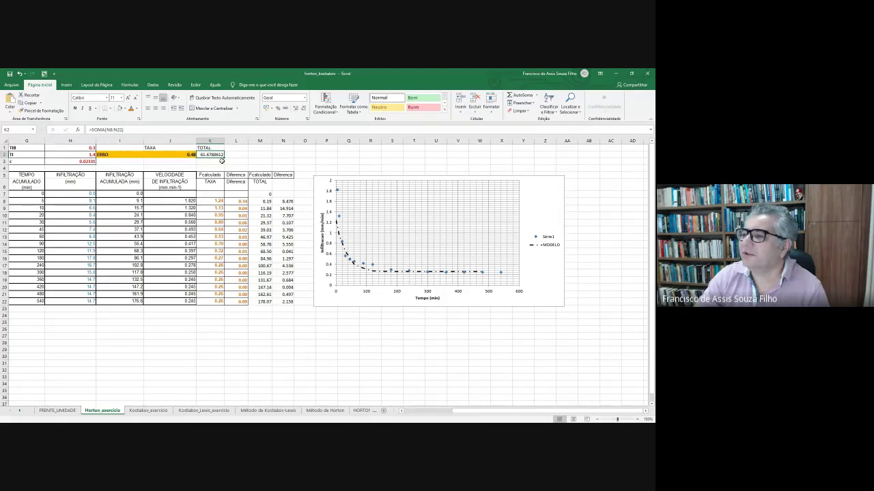
click(171, 155)
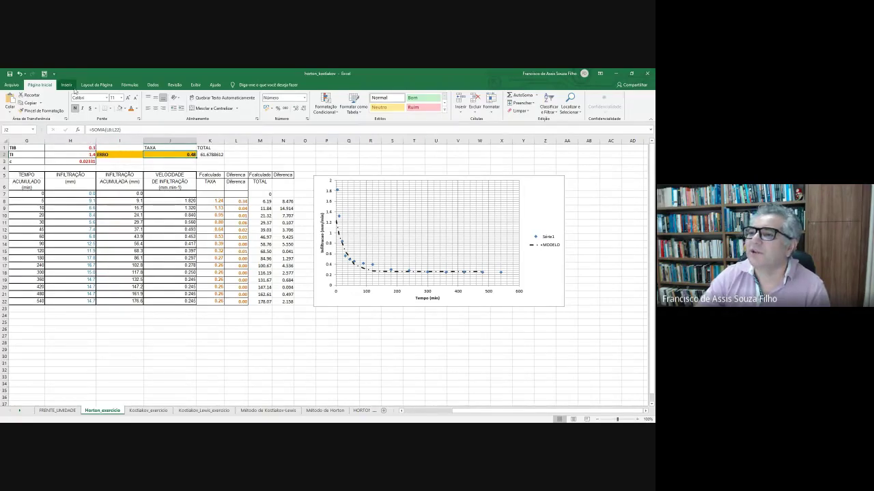
click(158, 85)
click(598, 102)
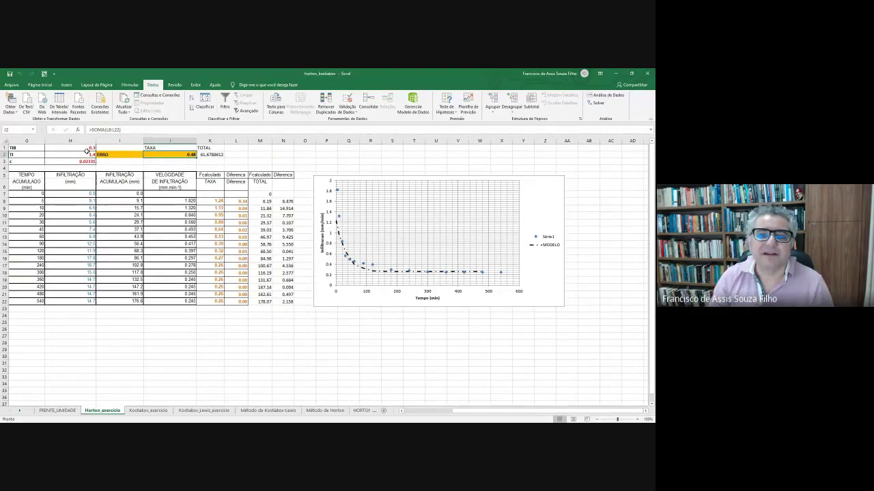
drag(87, 148, 92, 162)
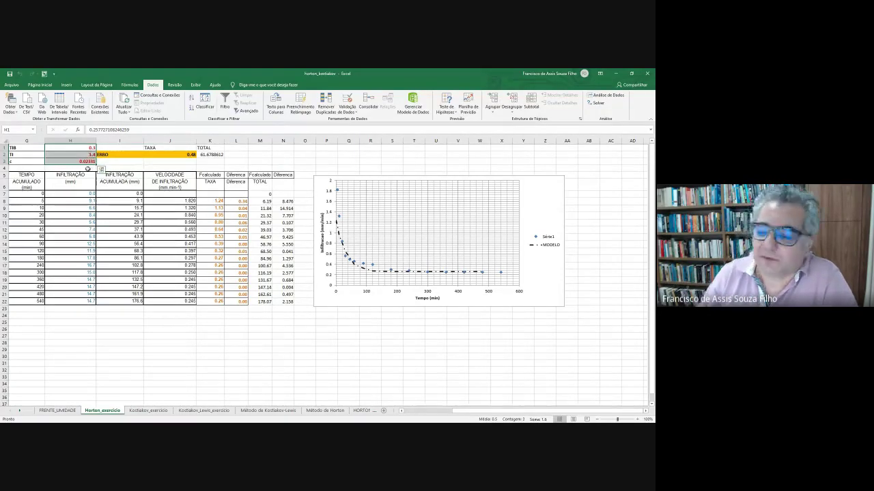
Switch to the Kostiakov_exercicio sheet and inspect the calculated total infiltration formula in K8.
click(149, 410)
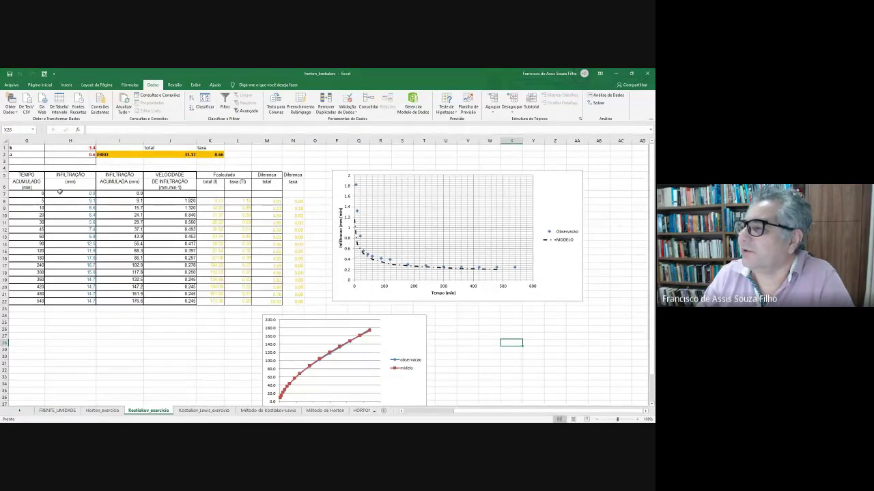
click(217, 201)
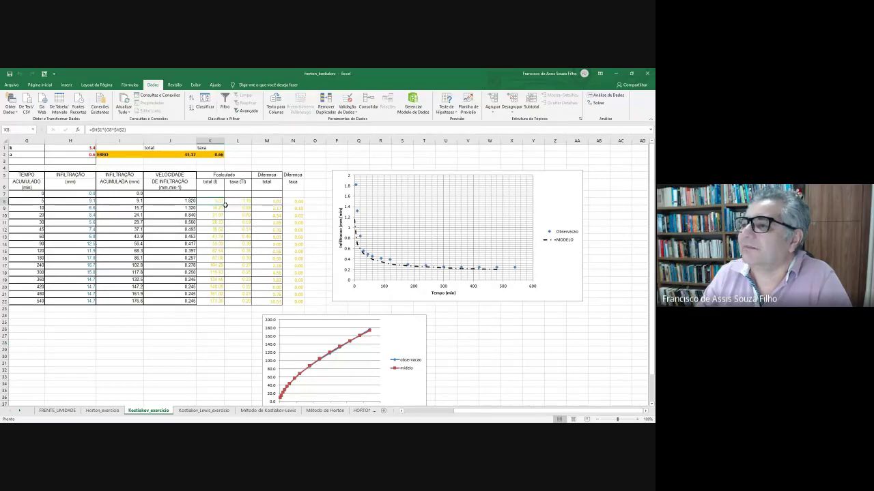